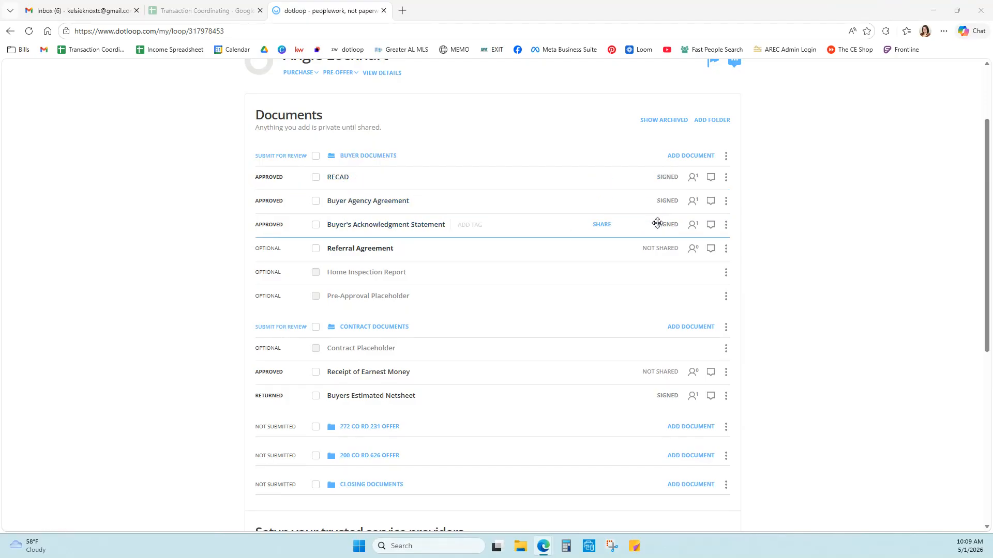
# Add a new folder named "Rejected Offers" to the loop's documents
pyautogui.scroll(-2, 656, 223)
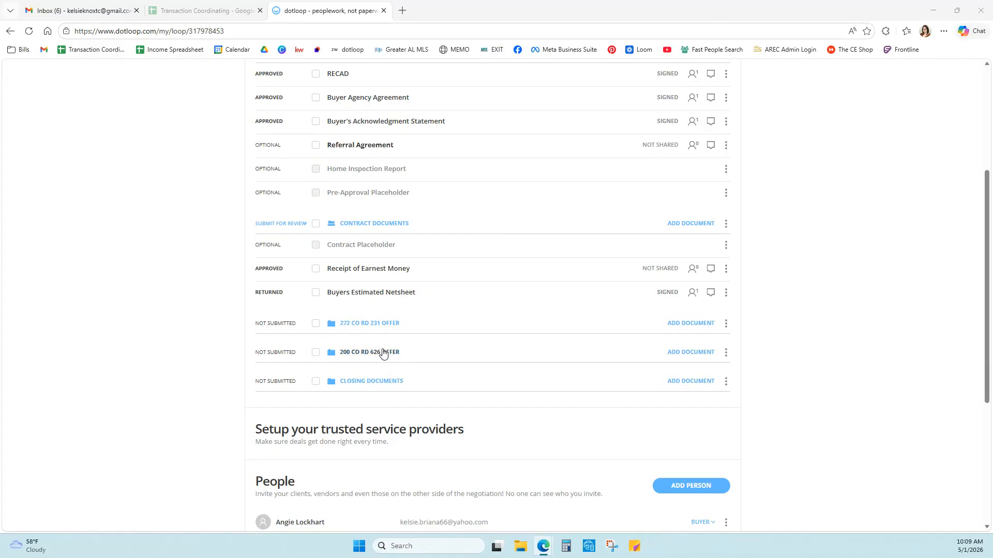
pyautogui.scroll(1, 388, 356)
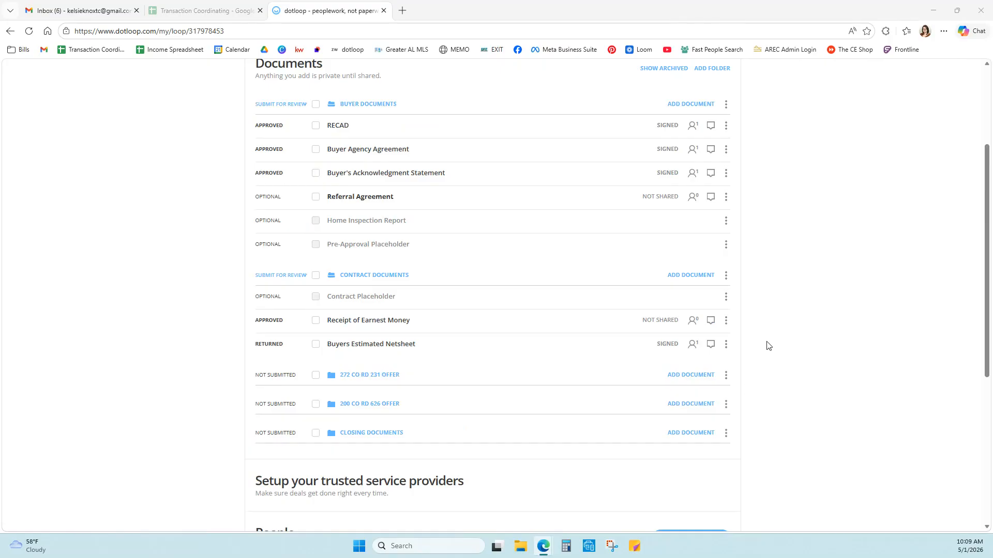
pyautogui.scroll(1, 770, 344)
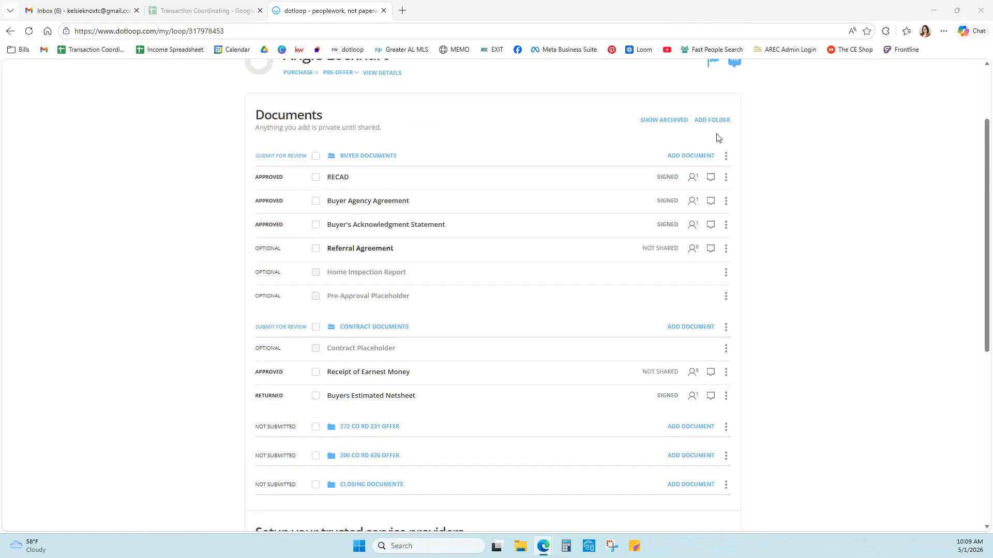
pyautogui.click(714, 120)
pyautogui.moveTo(378, 159); pyautogui.dragTo(308, 165)
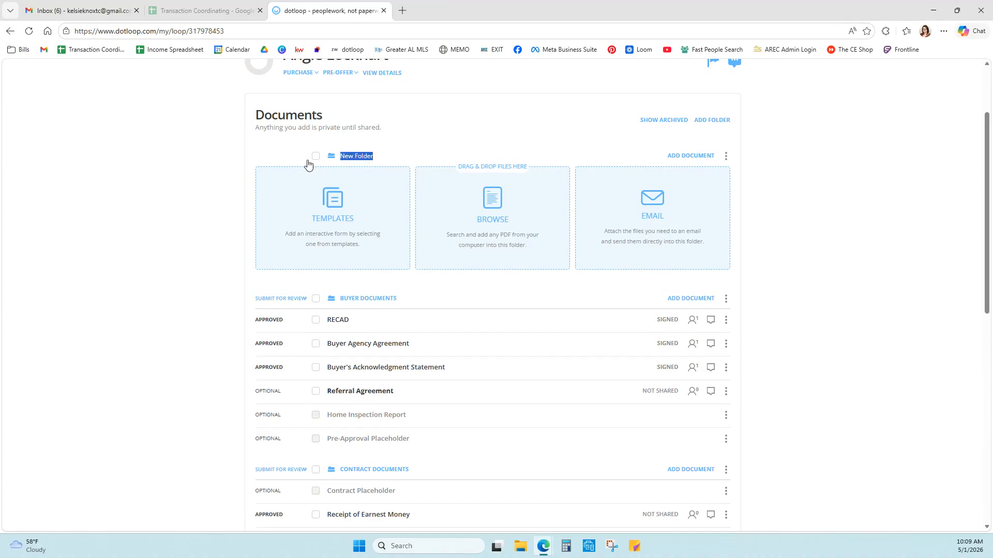
pyautogui.write('Rejected Offers')
pyautogui.click(205, 216)
pyautogui.click(493, 228)
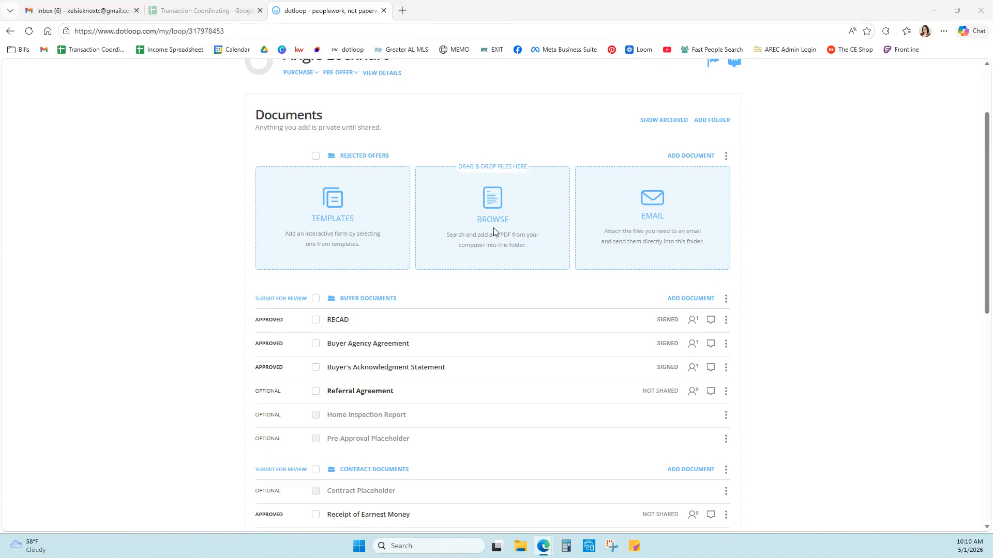
pyautogui.click(192, 186)
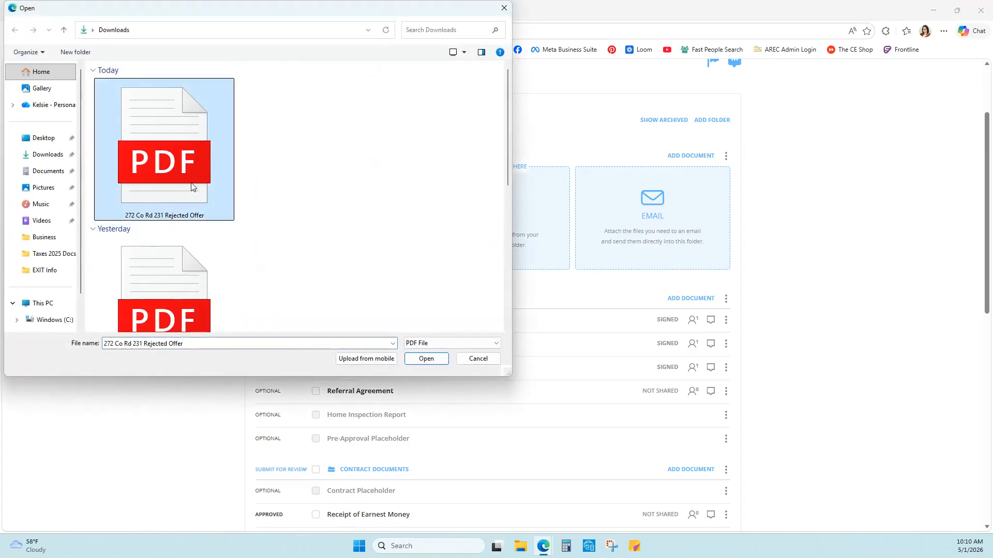
pyautogui.click(426, 359)
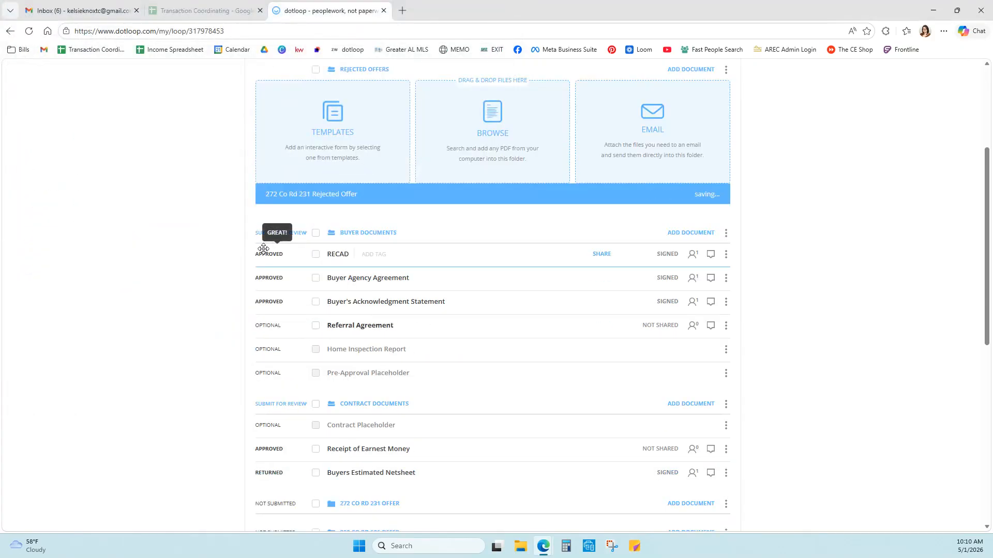
pyautogui.scroll(3, 215, 277)
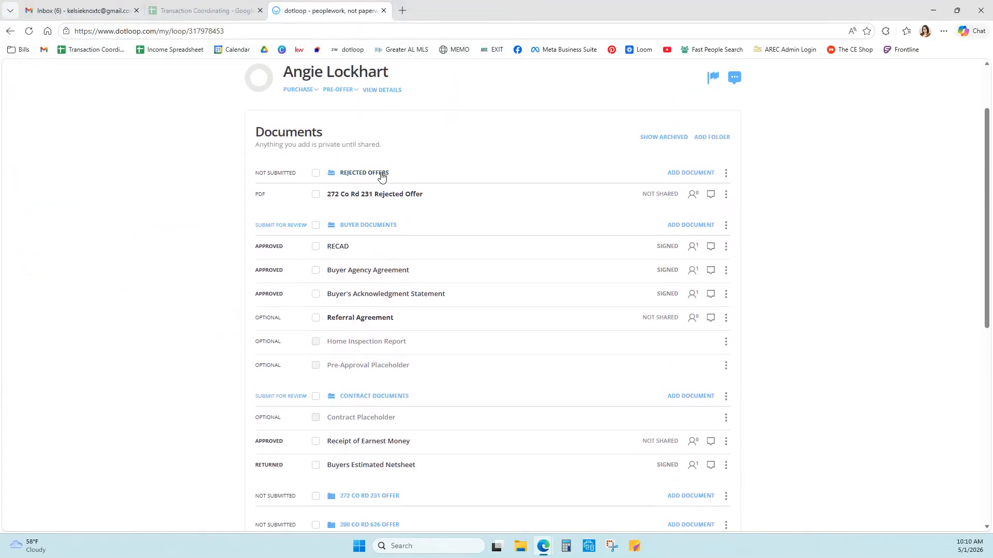
pyautogui.scroll(-1, 412, 178)
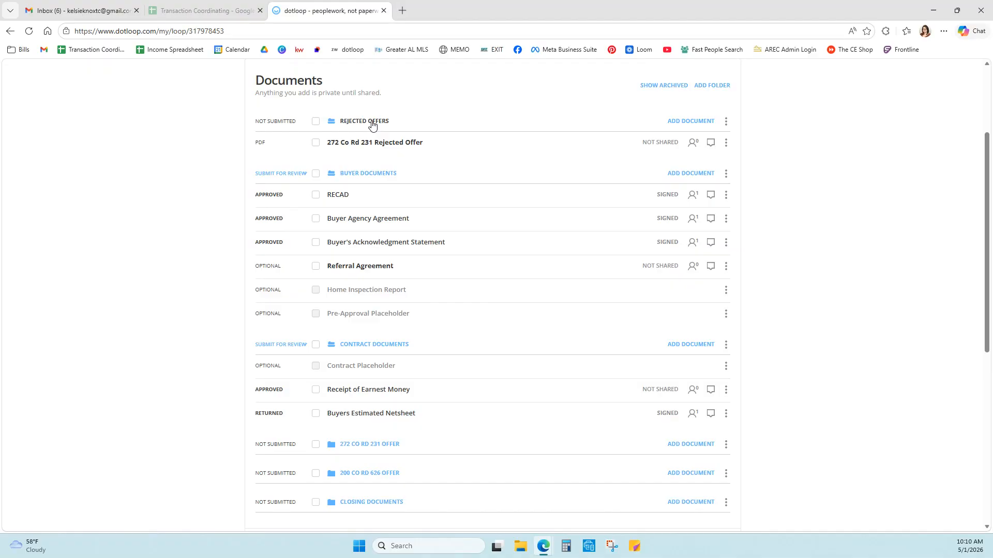
pyautogui.moveTo(372, 125); pyautogui.dragTo(378, 399)
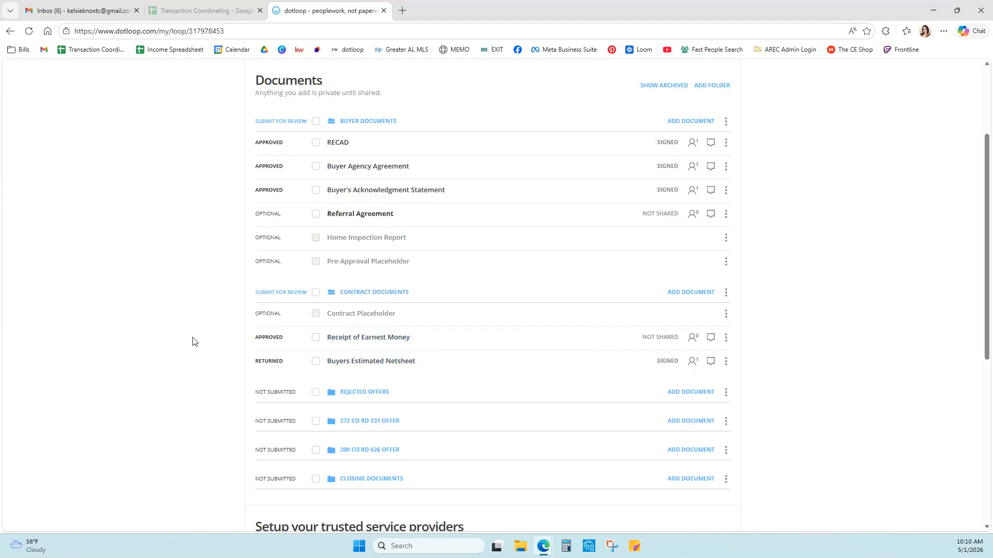
# Change the loop's status to Under Contract, with a price of 100,000 and the date 05/22/2026
pyautogui.scroll(1, 217, 336)
pyautogui.scroll(1, 228, 348)
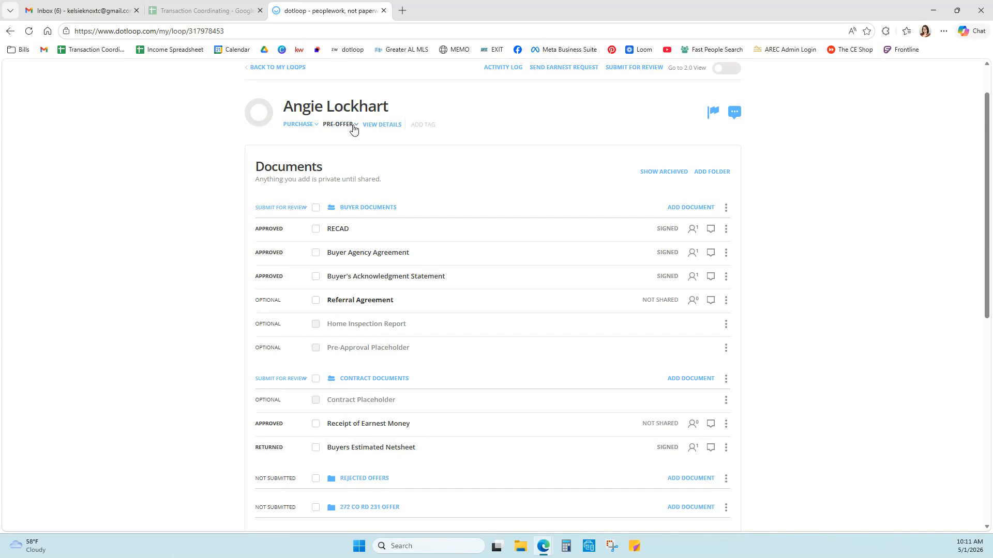
pyautogui.click(350, 125)
pyautogui.click(356, 149)
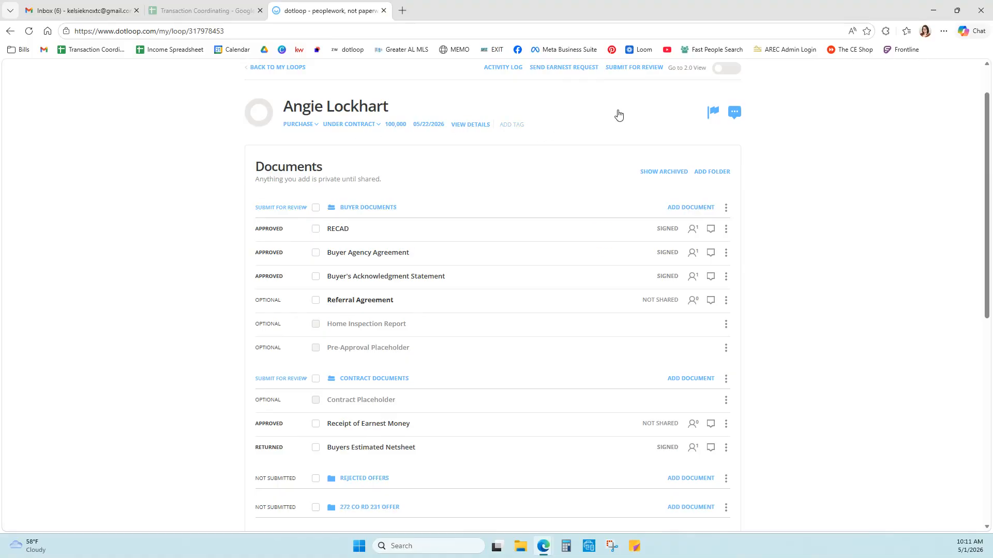
# Submit the Buyer Documents and Contract Documents folders for review as Buying / Contract Review
pyautogui.scroll(1, 627, 117)
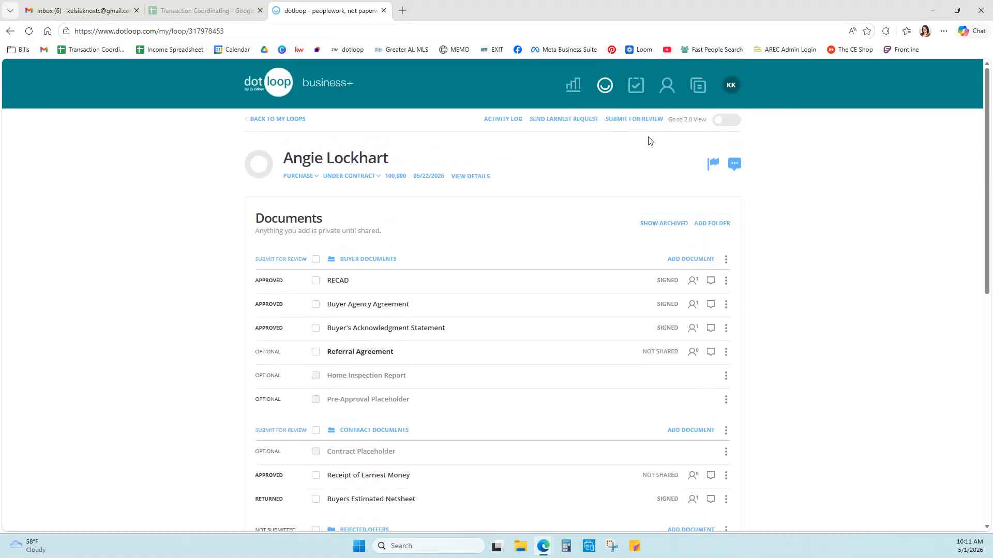
pyautogui.click(626, 120)
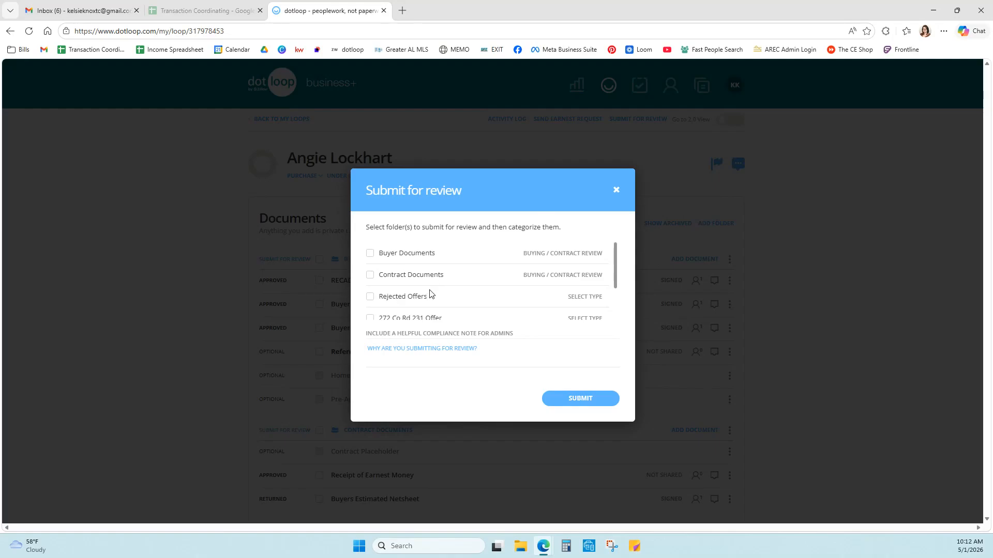
pyautogui.click(369, 254)
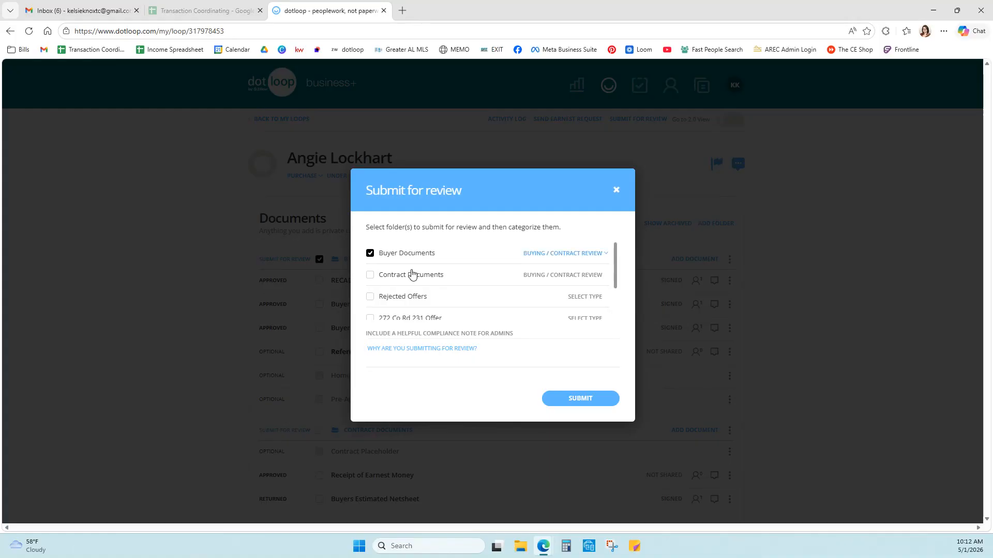
pyautogui.click(370, 277)
pyautogui.click(584, 401)
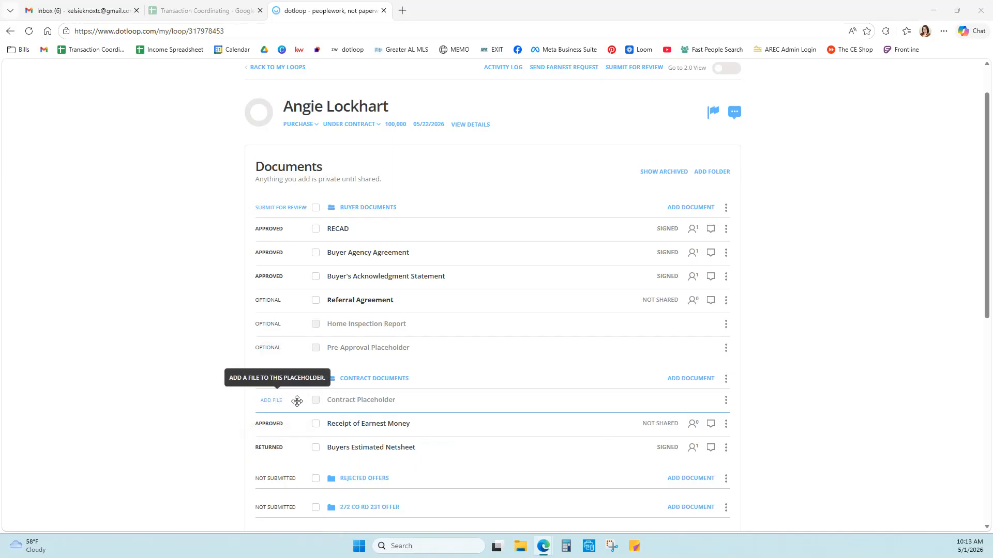
# Open the loop's messages, and check the review statuses of the buyer and contract documents
pyautogui.click(735, 113)
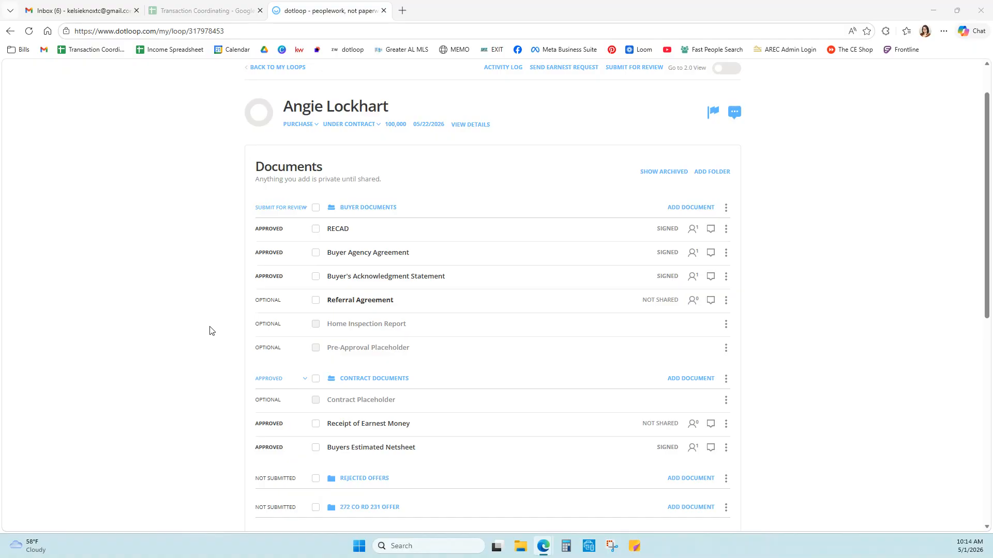
pyautogui.scroll(-1, 203, 323)
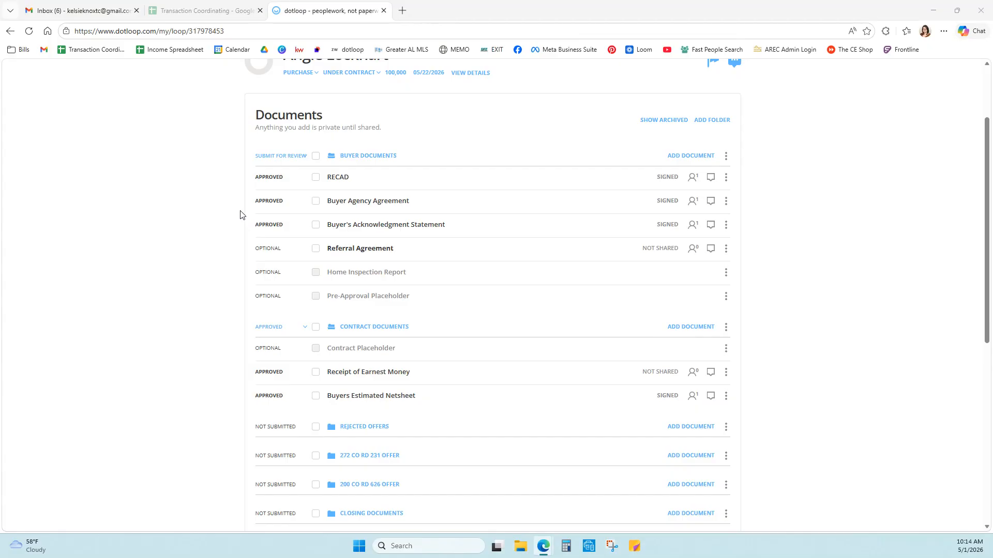
pyautogui.scroll(-1, 205, 263)
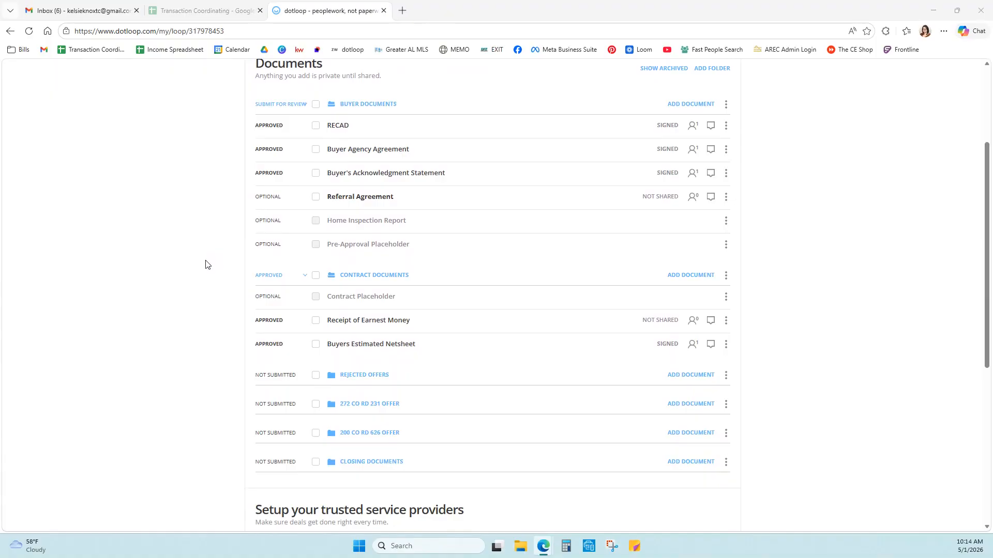
# Expand the Closing Documents folder, look through the Closing Data Sheet form, and return to the loop
pyautogui.scroll(-1, 202, 279)
pyautogui.click(364, 411)
pyautogui.scroll(-1, 344, 411)
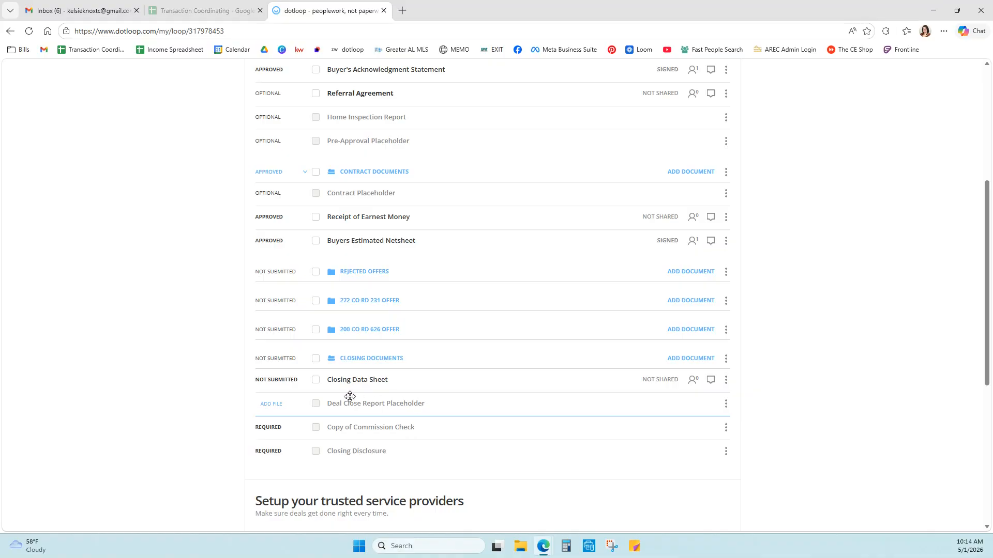
pyautogui.click(373, 381)
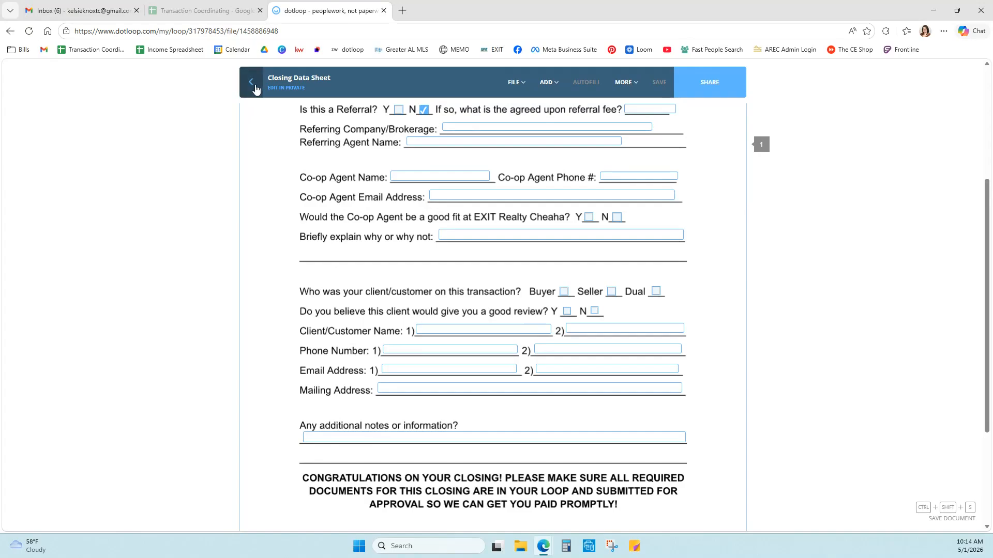
pyautogui.click(250, 81)
pyautogui.scroll(-6, 209, 305)
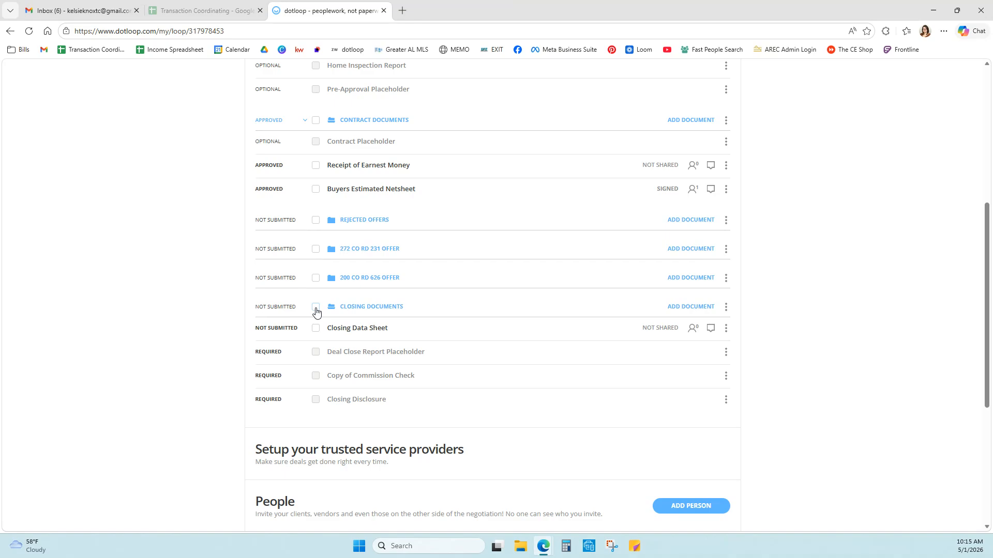
pyautogui.scroll(6, 207, 388)
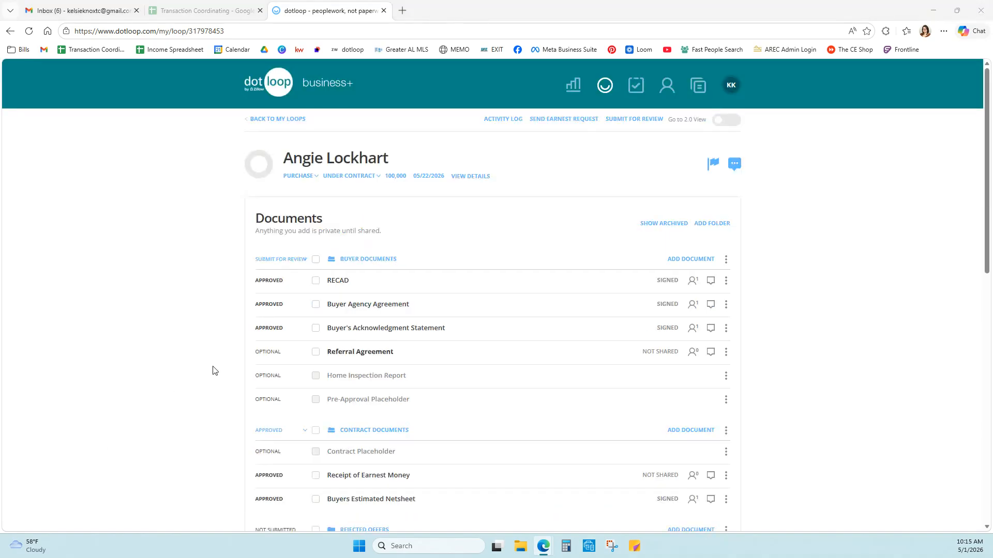